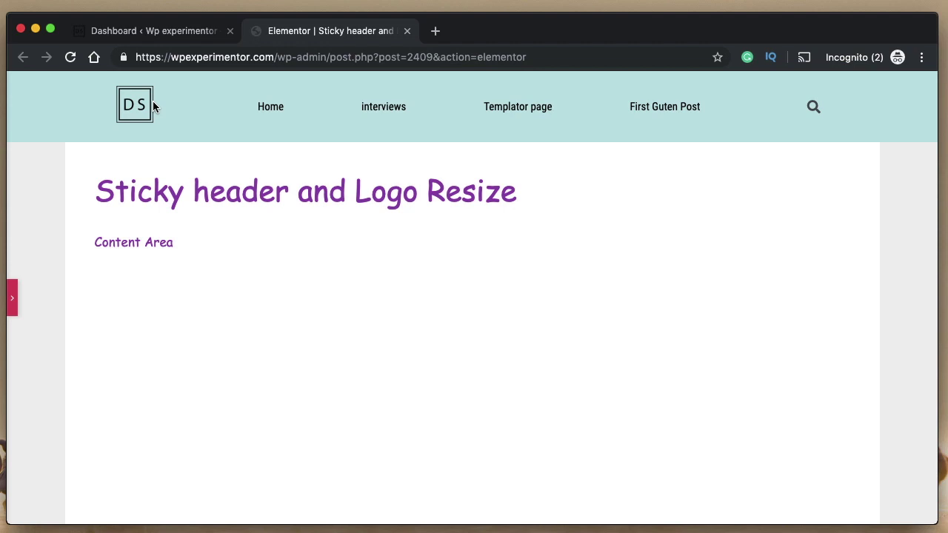
Show the header section's Motion Effects settings (sticky Top on all devices, offset 200) under Advanced.
{"action": "left_click", "coordinate": [13, 300]}
{"action": "left_click", "coordinate": [613, 81]}
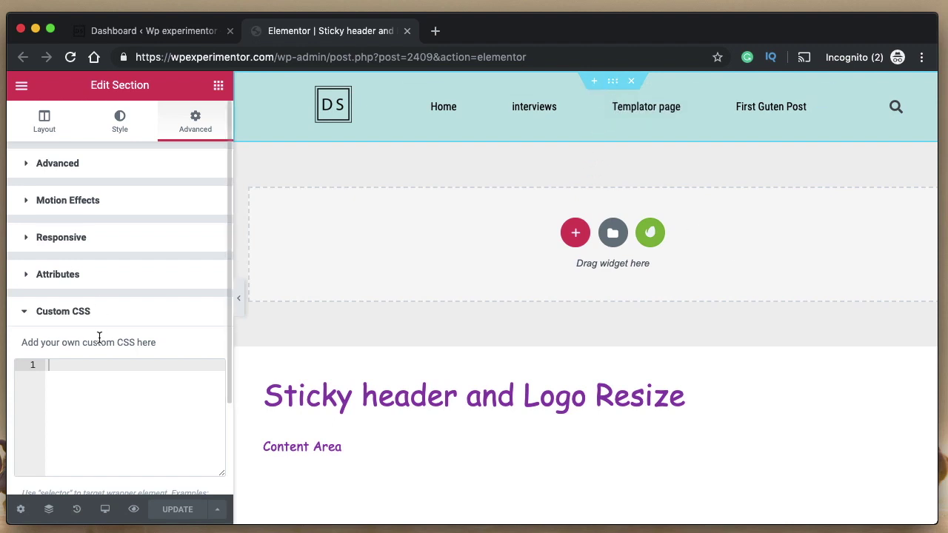
{"action": "left_click", "coordinate": [105, 312]}
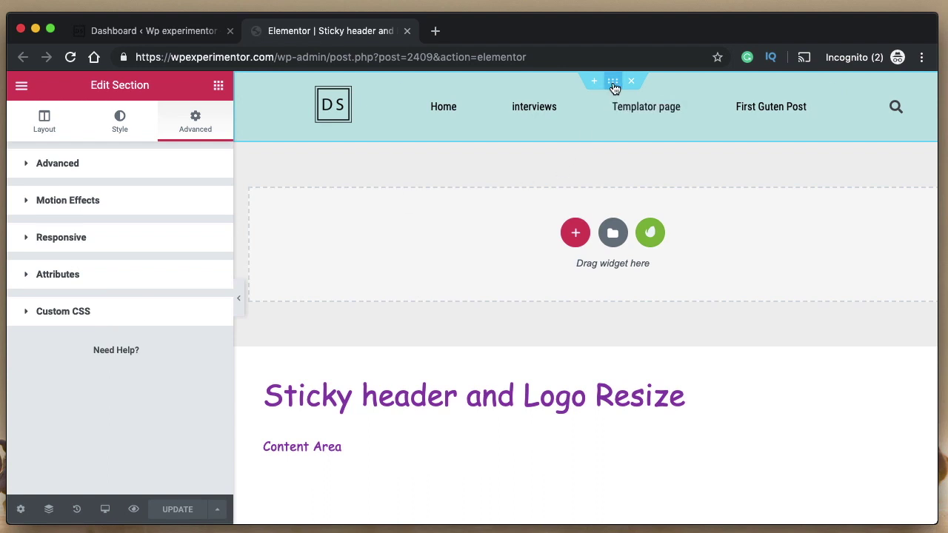
{"action": "left_click", "coordinate": [111, 211]}
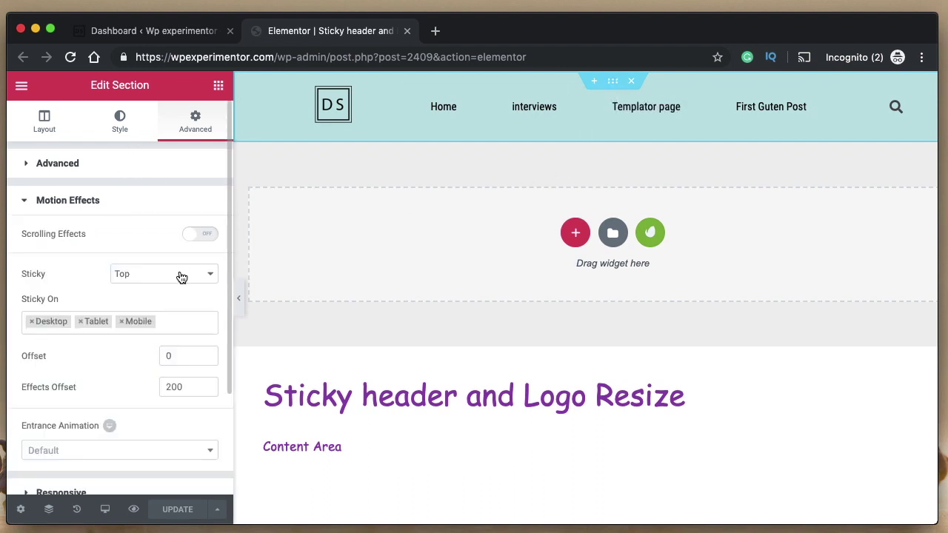
{"action": "left_click", "coordinate": [182, 277]}
{"action": "left_click", "coordinate": [169, 261]}
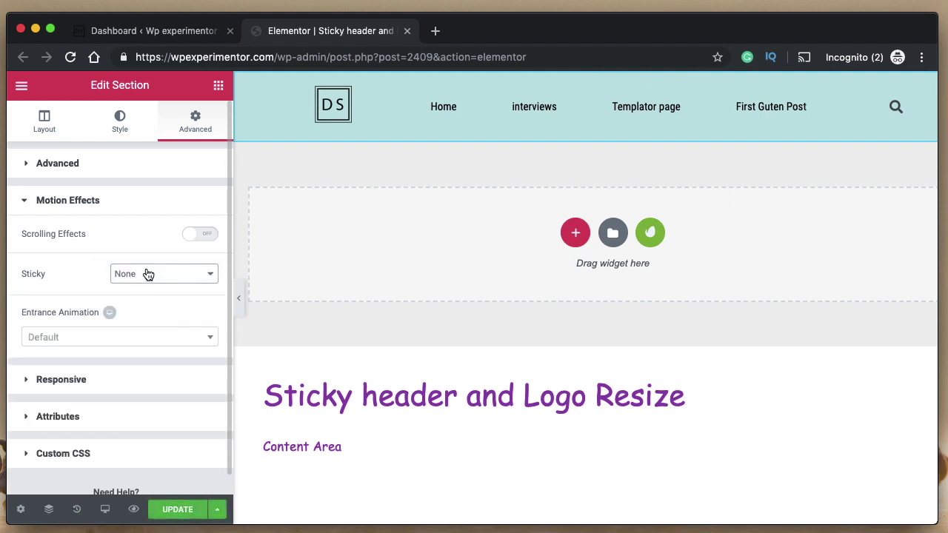
{"action": "left_click", "coordinate": [148, 274]}
{"action": "left_click", "coordinate": [140, 287]}
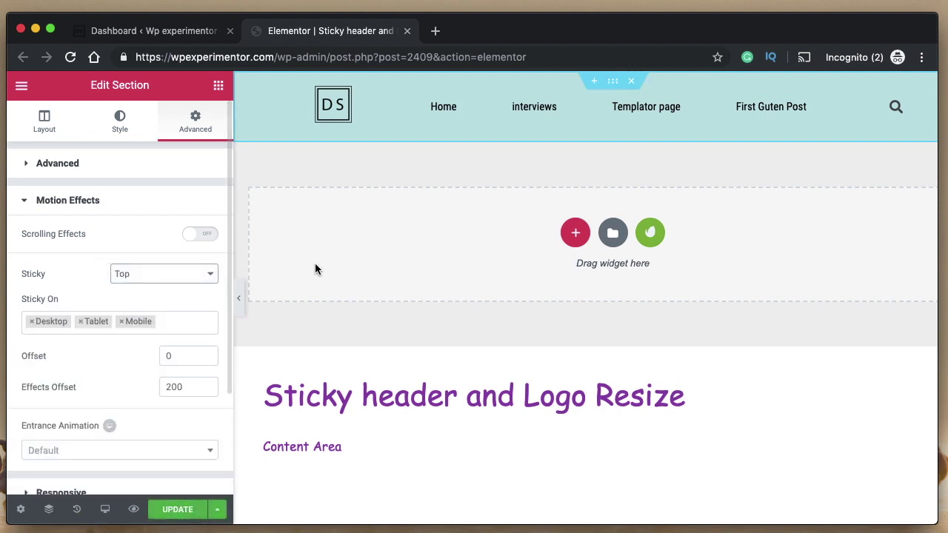
{"action": "double_click", "coordinate": [181, 387]}
{"action": "left_click", "coordinate": [182, 387]}
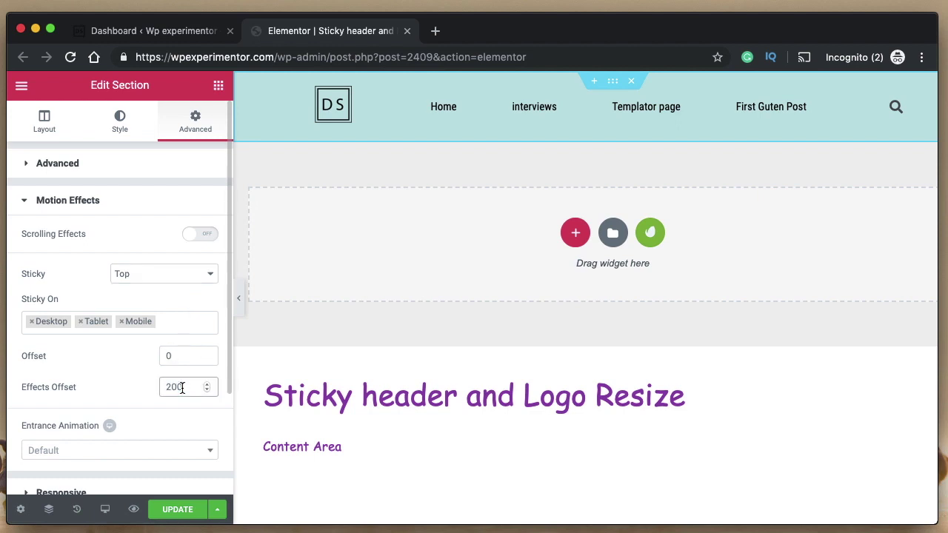
{"action": "double_click", "coordinate": [181, 386]}
{"action": "scroll", "coordinate": [156, 293], "scroll_direction": "down", "scroll_amount": 4}
{"action": "left_click", "coordinate": [182, 252]}
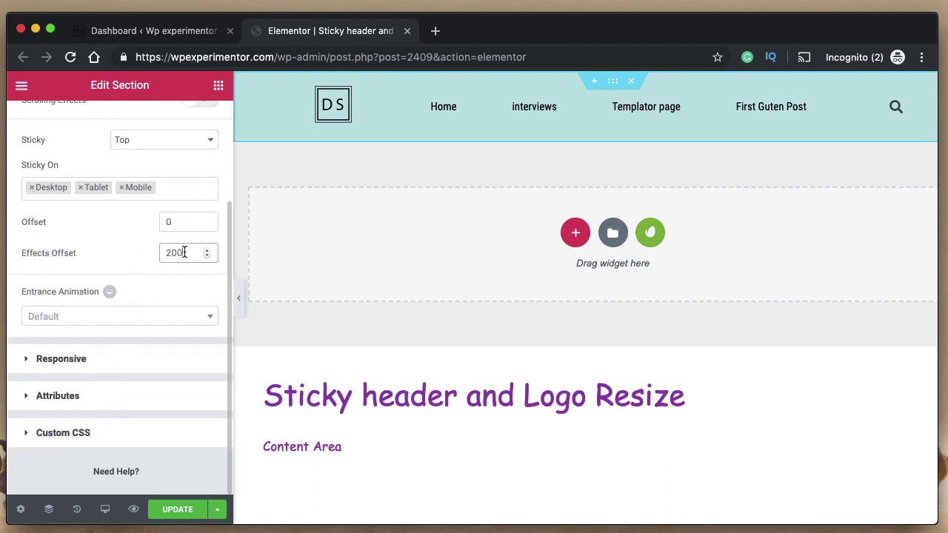
{"action": "double_click", "coordinate": [171, 252]}
{"action": "scroll", "coordinate": [520, 248], "scroll_direction": "down", "scroll_amount": 5}
{"action": "scroll", "coordinate": [519, 246], "scroll_direction": "up", "scroll_amount": 5}
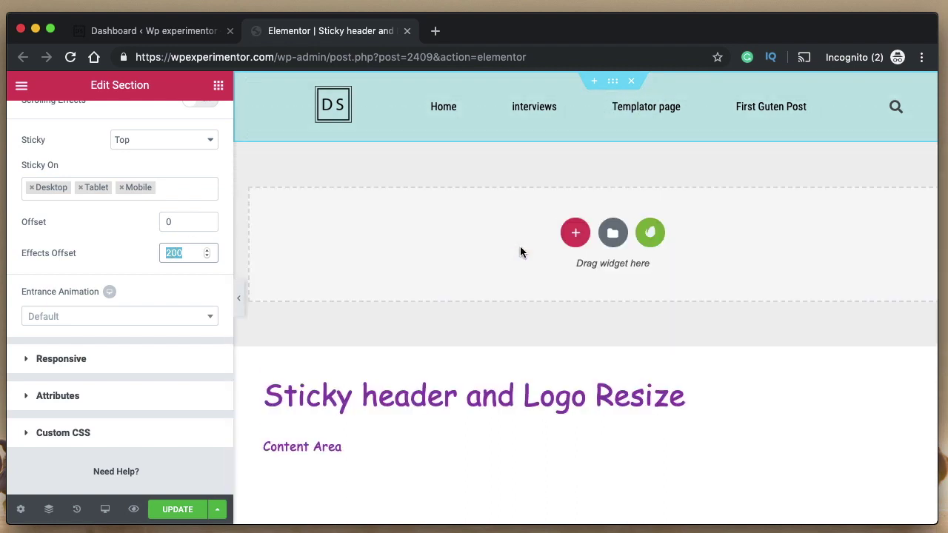
{"action": "left_click", "coordinate": [184, 253]}
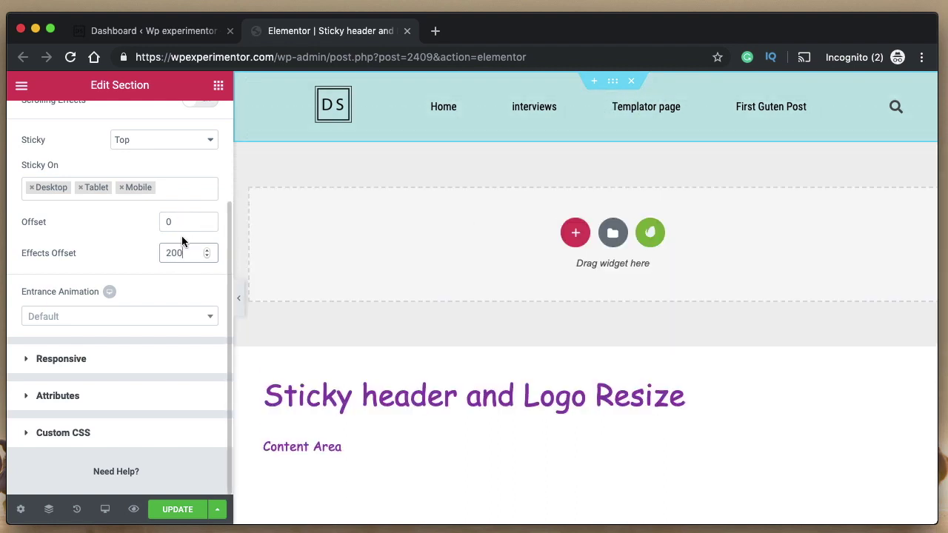
{"action": "scroll", "coordinate": [186, 235], "scroll_direction": "up", "scroll_amount": 3}
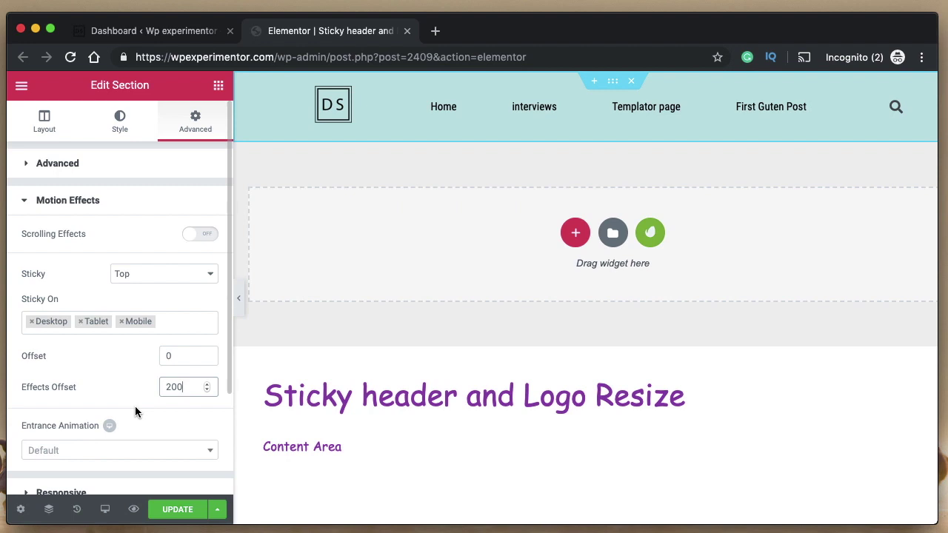
Give the DS site logo the CSS class 'oldlogo', then reselect the header section.
{"action": "left_click", "coordinate": [335, 109]}
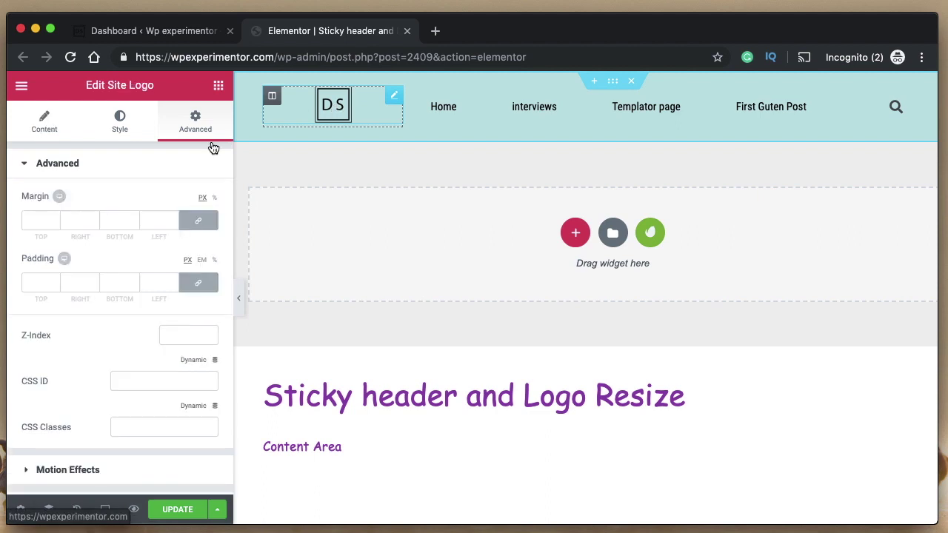
{"action": "scroll", "coordinate": [185, 178], "scroll_direction": "down", "scroll_amount": 5}
{"action": "left_click", "coordinate": [150, 220]}
{"action": "type", "text": "oldlogo"}
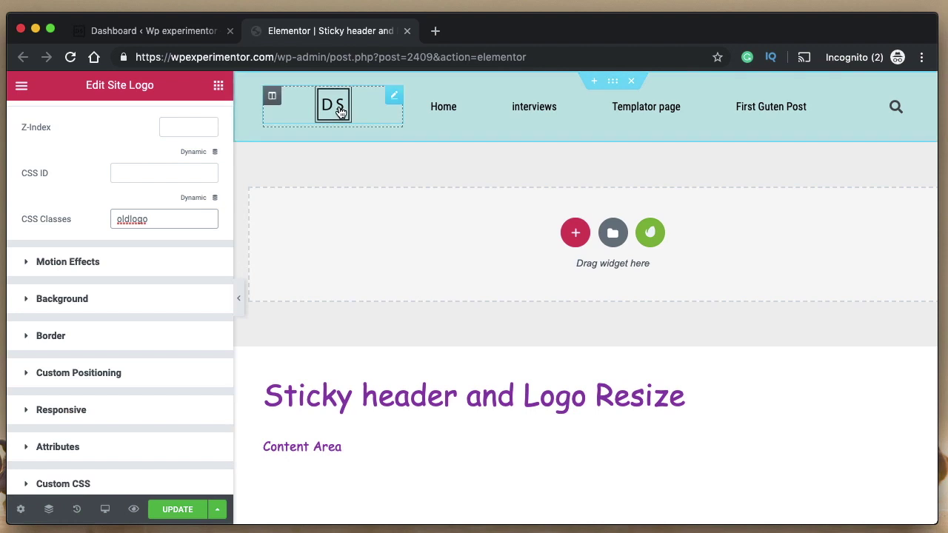
{"action": "left_click", "coordinate": [613, 80]}
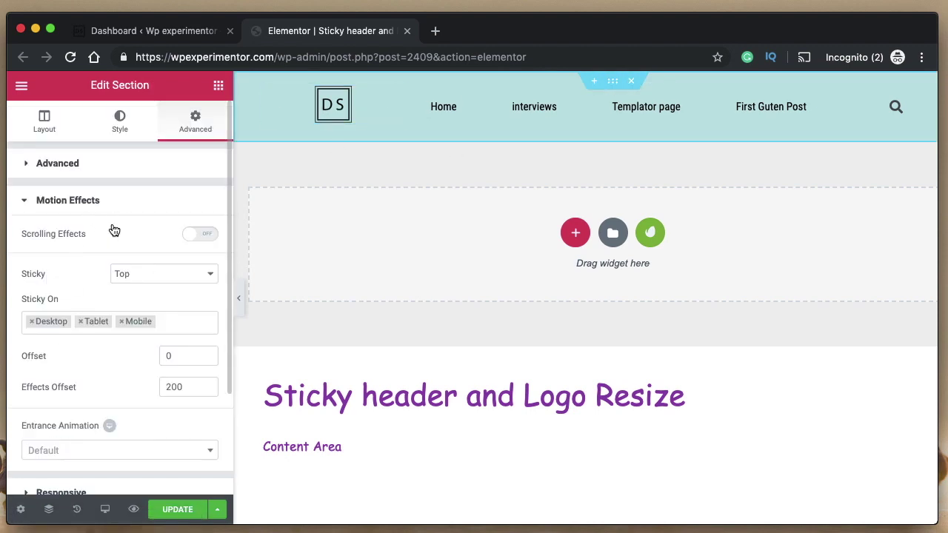
Paste CSS making the sticky header pink with a 4s ease background-color transition.
{"action": "left_click", "coordinate": [99, 201]}
{"action": "left_click", "coordinate": [104, 316]}
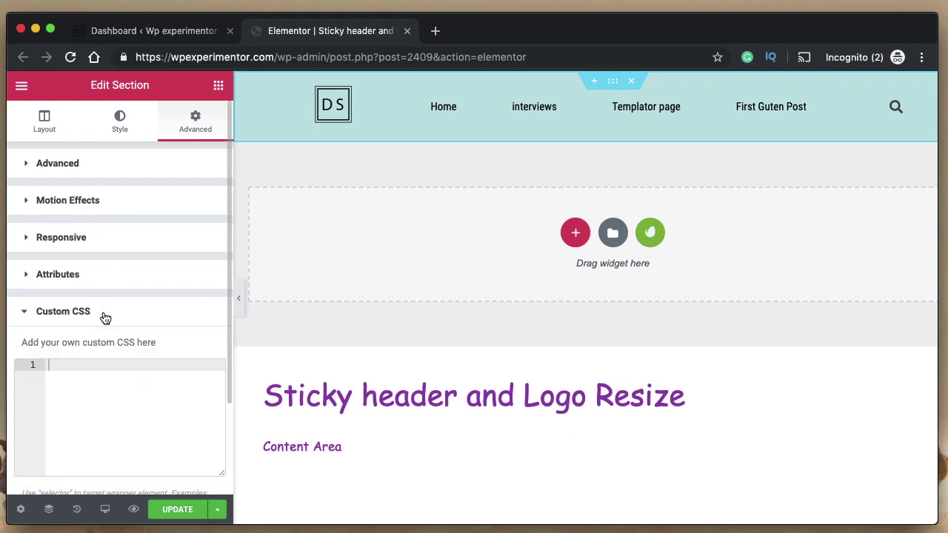
{"action": "scroll", "coordinate": [108, 297], "scroll_direction": "down", "scroll_amount": 3}
{"action": "left_click", "coordinate": [103, 257]}
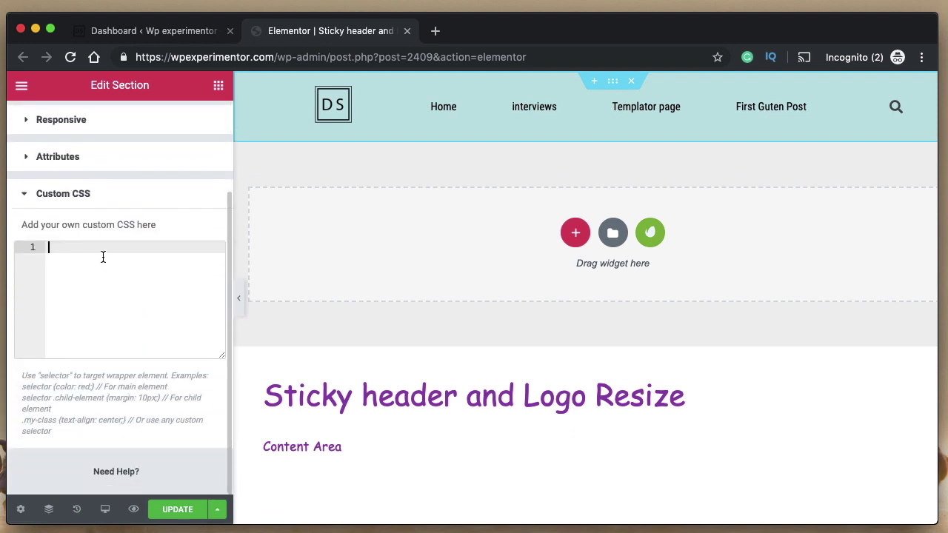
{"action": "type", "text": "selector.elementor-sticky--effects{     background-color:pink!important; }  selector{     transition: background-color 4s ease ; }"}
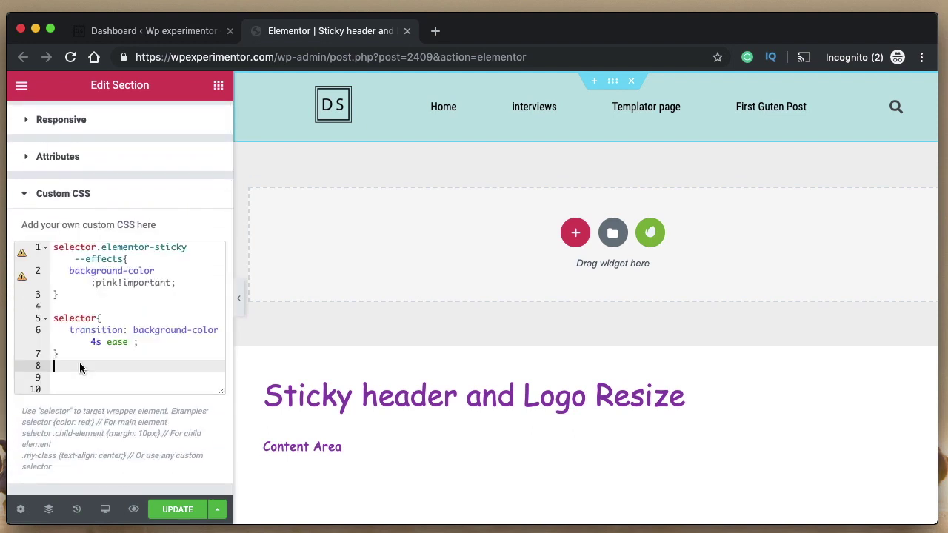
Highlight the background-color:pink!important declaration and the selector keyword in the CSS.
{"action": "triple_click", "coordinate": [92, 267]}
{"action": "triple_click", "coordinate": [138, 280]}
{"action": "left_click", "coordinate": [127, 261]}
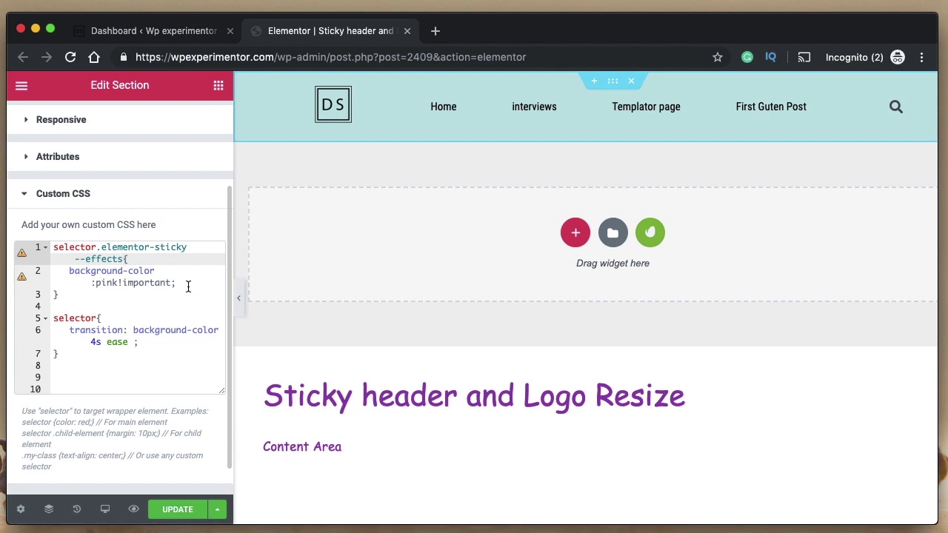
{"action": "left_click", "coordinate": [67, 272]}
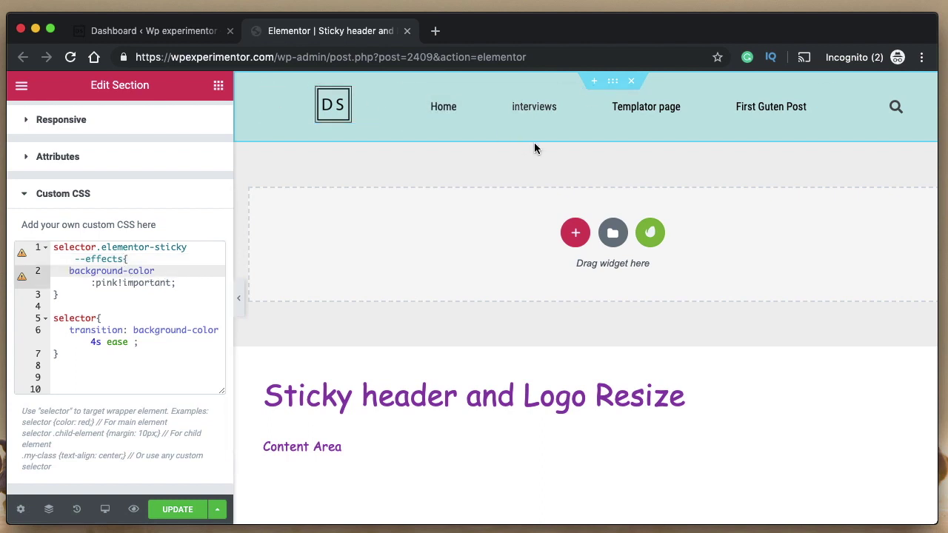
{"action": "double_click", "coordinate": [148, 289]}
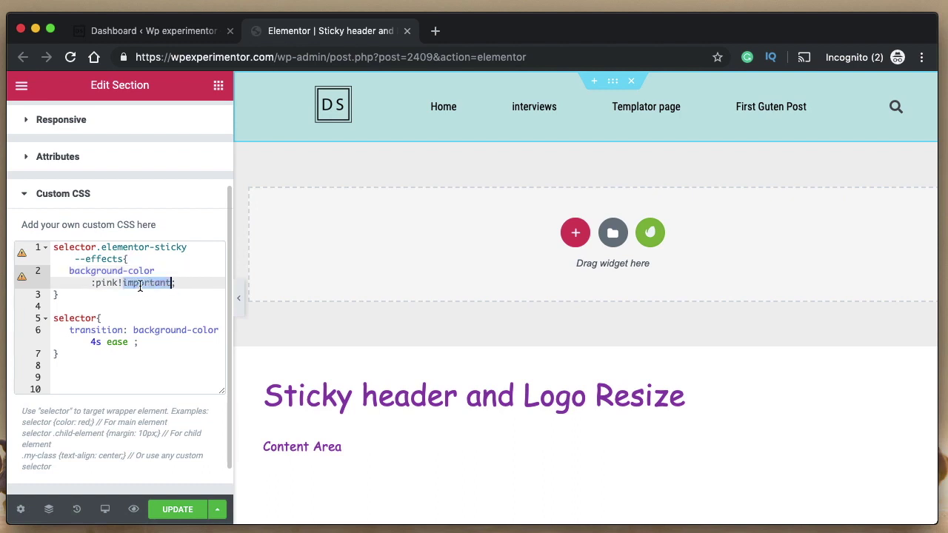
{"action": "double_click", "coordinate": [136, 285]}
{"action": "left_click", "coordinate": [148, 285]}
{"action": "double_click", "coordinate": [151, 286]}
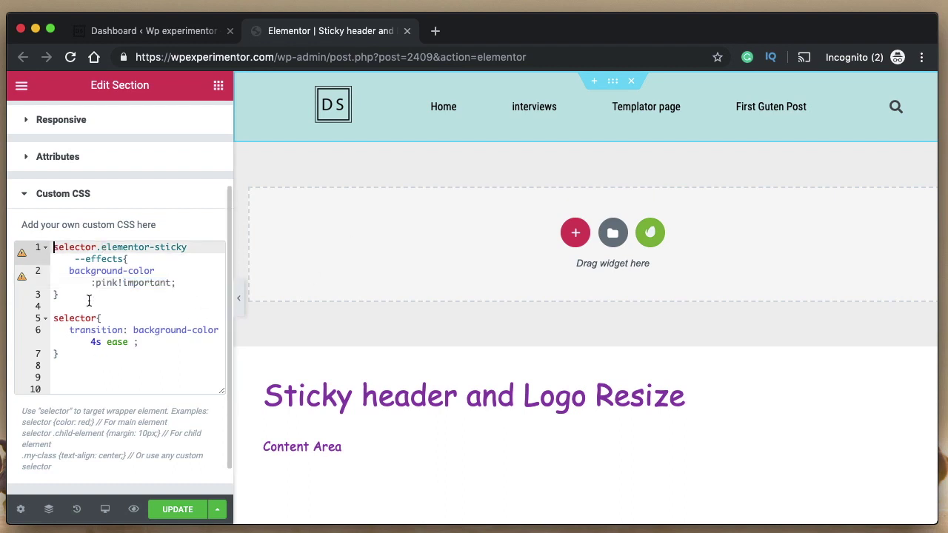
{"action": "double_click", "coordinate": [70, 318]}
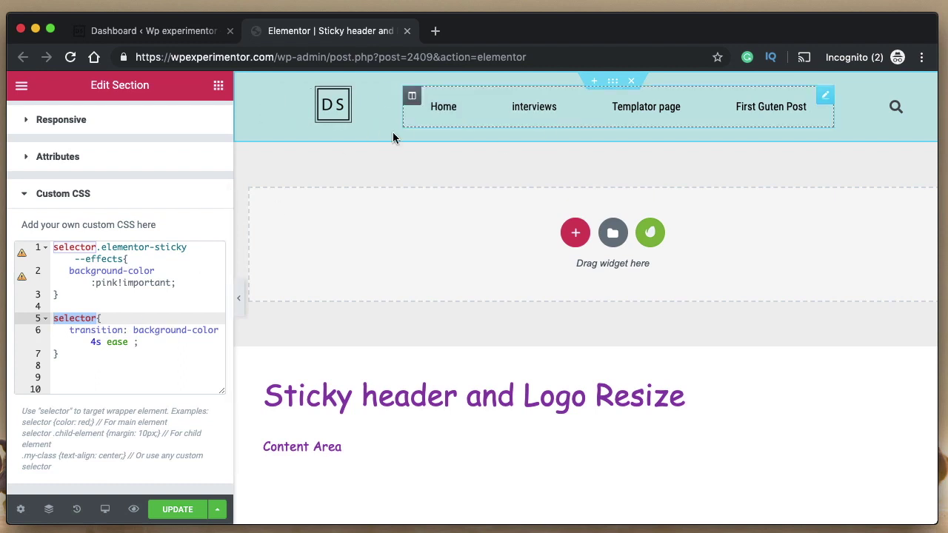
Review the first CSS rule, highlighting its !important flag and pink colour value.
{"action": "scroll", "coordinate": [113, 171], "scroll_direction": "up", "scroll_amount": 3}
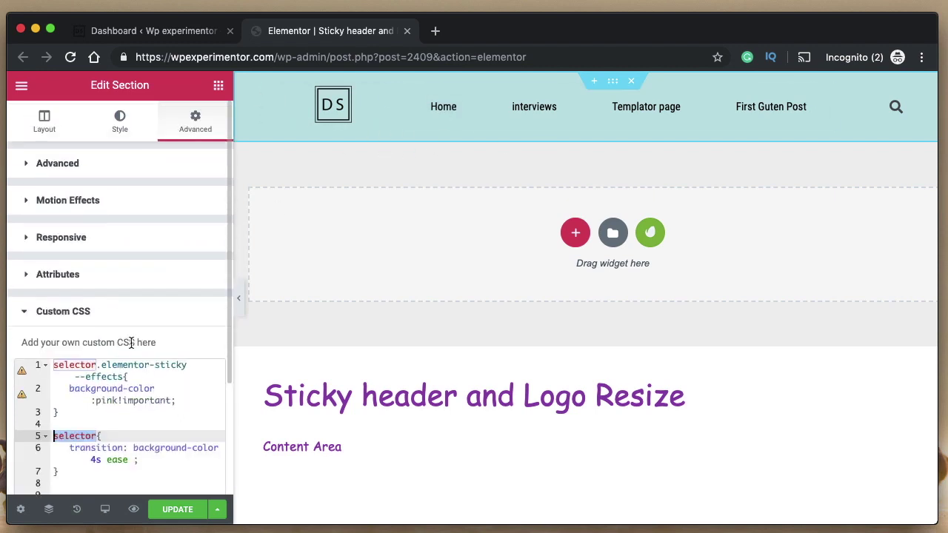
{"action": "scroll", "coordinate": [130, 341], "scroll_direction": "down", "scroll_amount": 3}
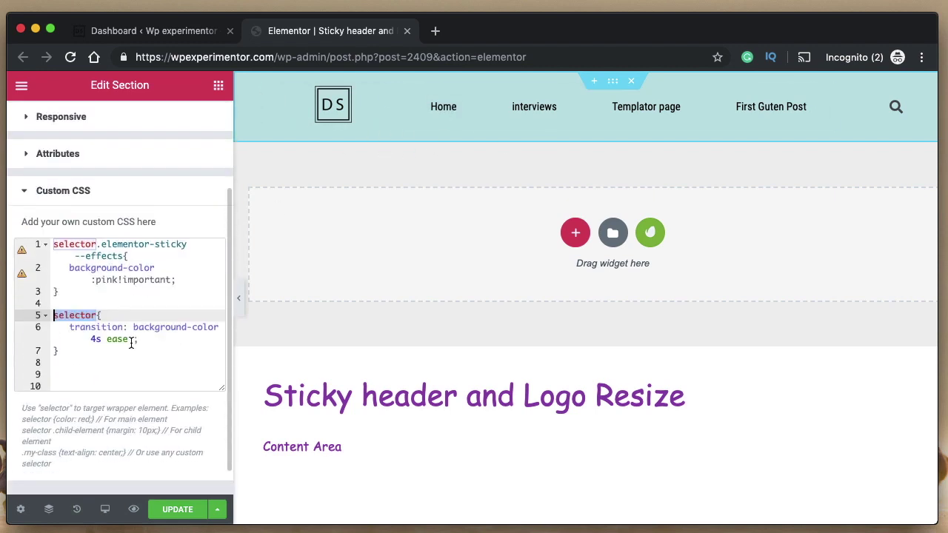
{"action": "double_click", "coordinate": [123, 255]}
{"action": "left_click", "coordinate": [133, 280]}
{"action": "double_click", "coordinate": [132, 280]}
{"action": "double_click", "coordinate": [105, 280]}
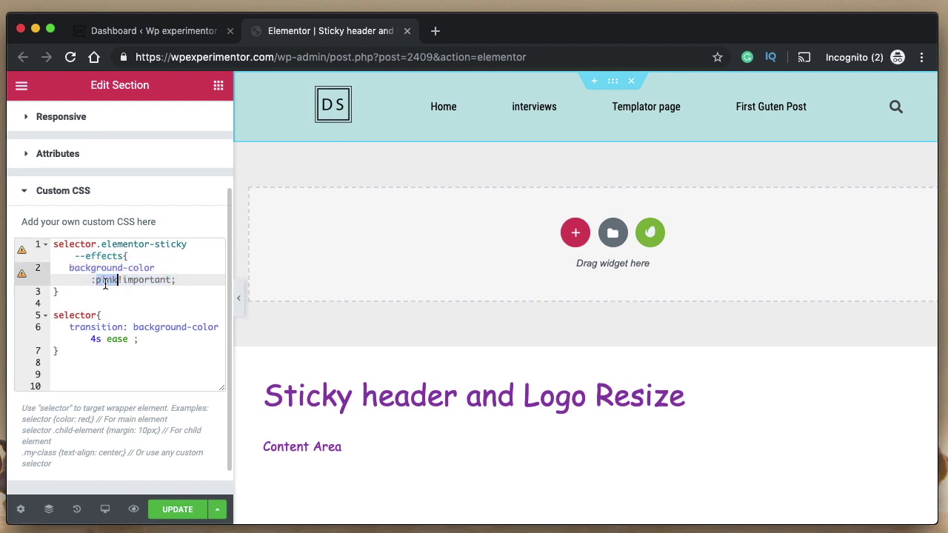
{"action": "scroll", "coordinate": [466, 240], "scroll_direction": "down", "scroll_amount": 3}
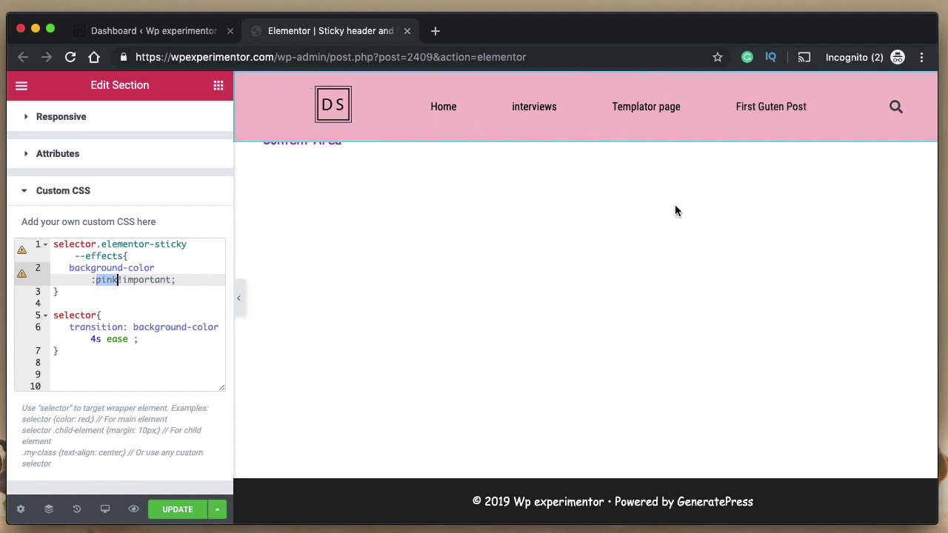
{"action": "scroll", "coordinate": [544, 283], "scroll_direction": "up", "scroll_amount": 5}
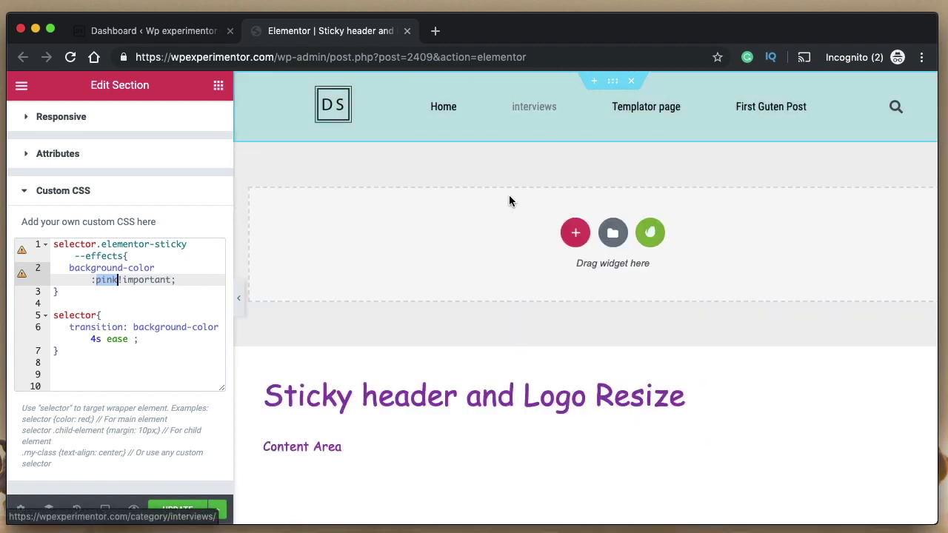
{"action": "scroll", "coordinate": [509, 201], "scroll_direction": "down", "scroll_amount": 4}
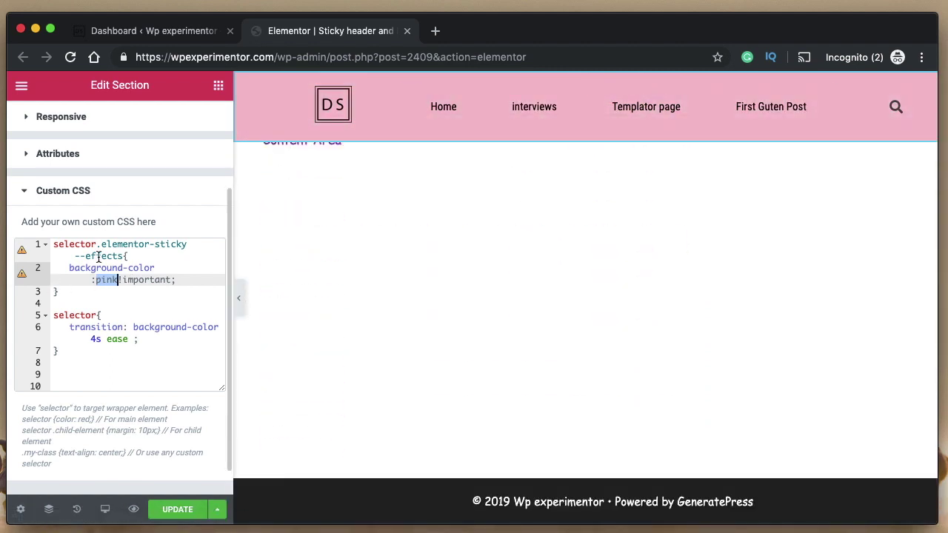
{"action": "left_click", "coordinate": [73, 349]}
{"action": "left_click", "coordinate": [126, 256]}
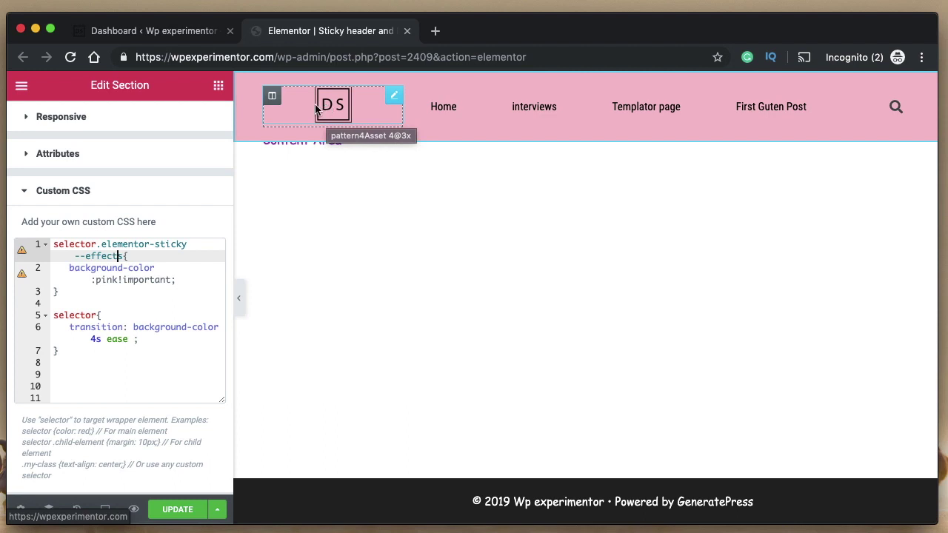
Add an Image widget at the header's right end and pick a5.png in the media library.
{"action": "left_click", "coordinate": [120, 202]}
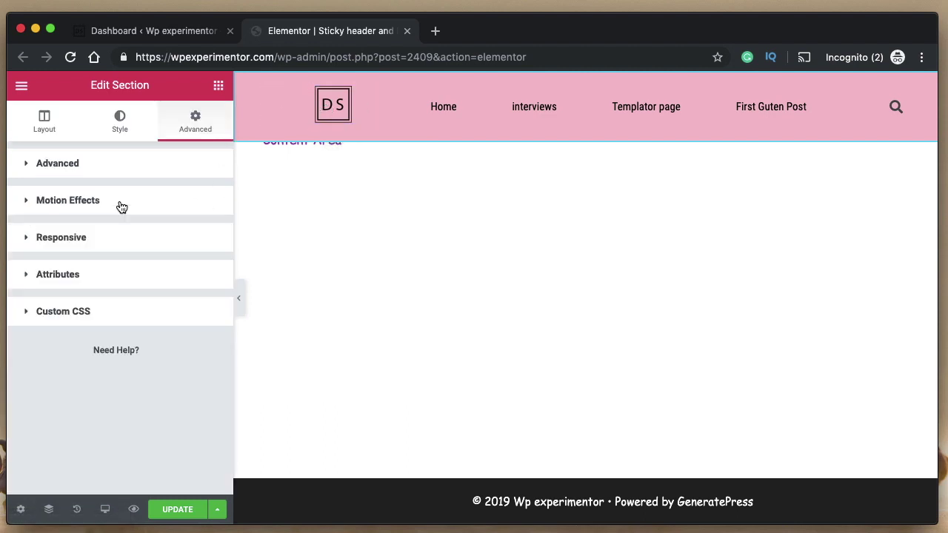
{"action": "left_click", "coordinate": [218, 87]}
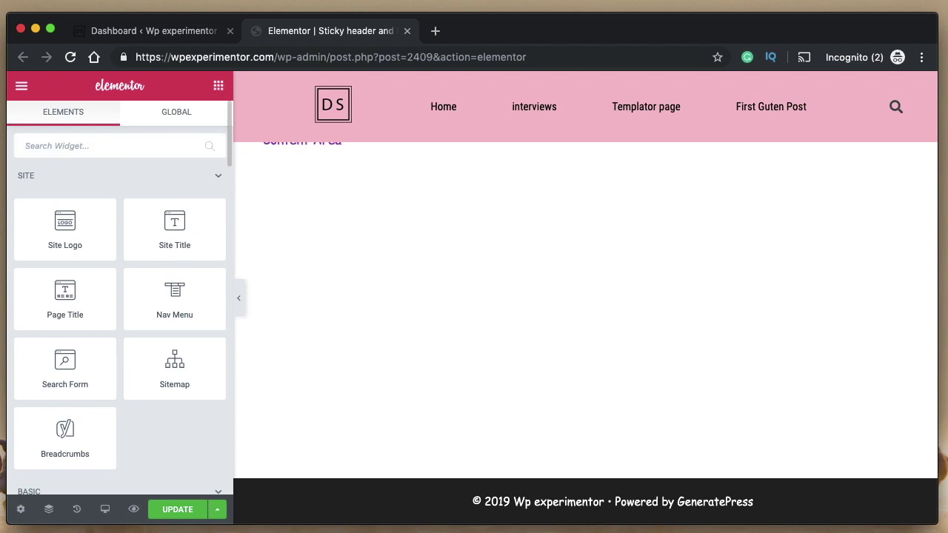
{"action": "type", "text": "image"}
{"action": "left_click_drag", "start_coordinate": [64, 197], "coordinate": [910, 110]}
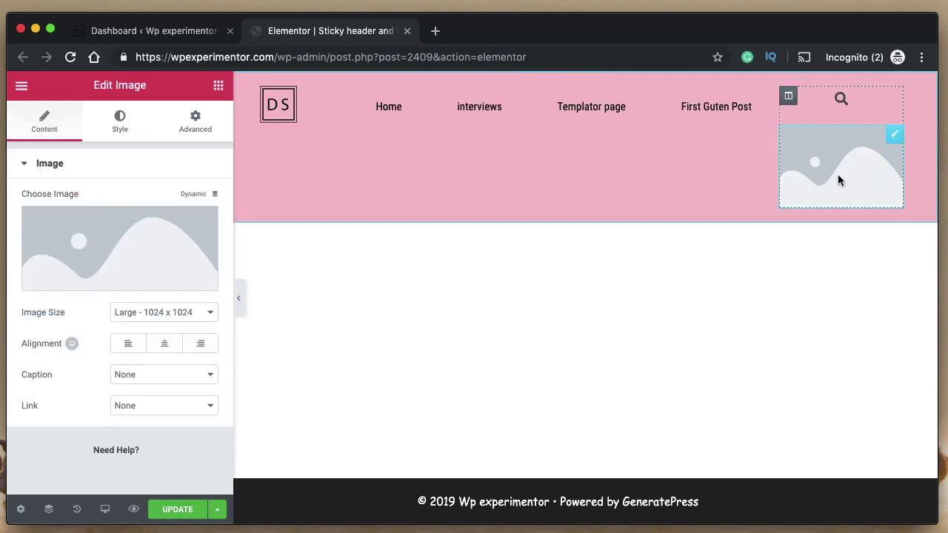
{"action": "left_click", "coordinate": [92, 242]}
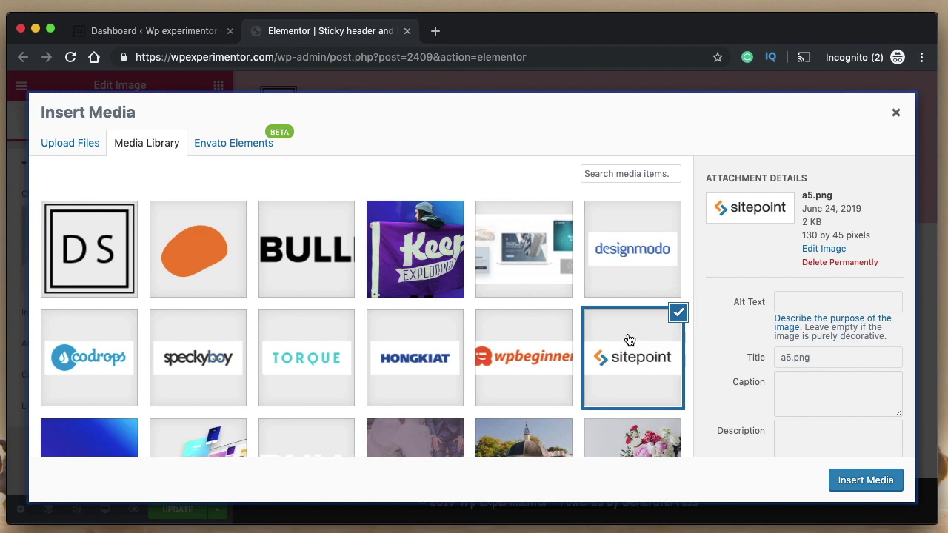
Insert the sitepoint logo (a5.png) into the Image widget at Large 1024 x 1024.
{"action": "left_click", "coordinate": [865, 481]}
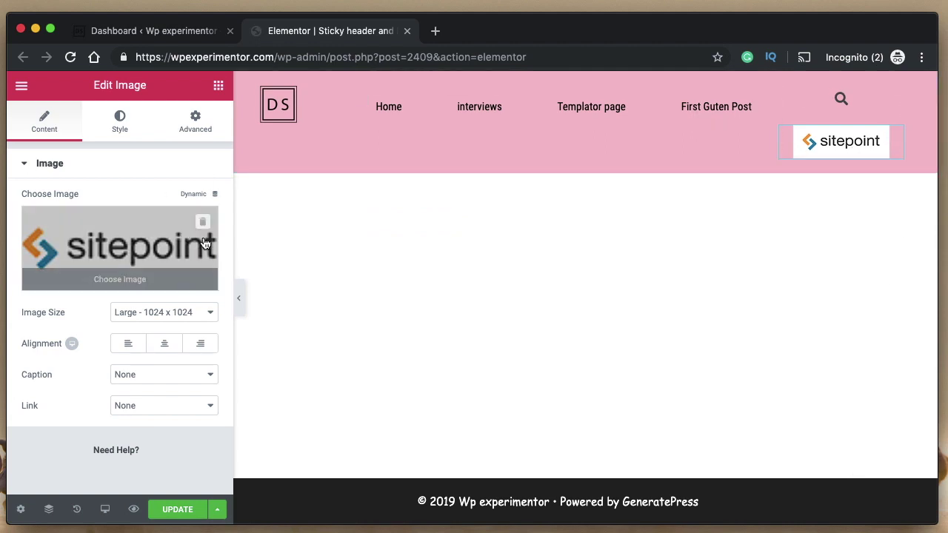
{"action": "left_click", "coordinate": [167, 313]}
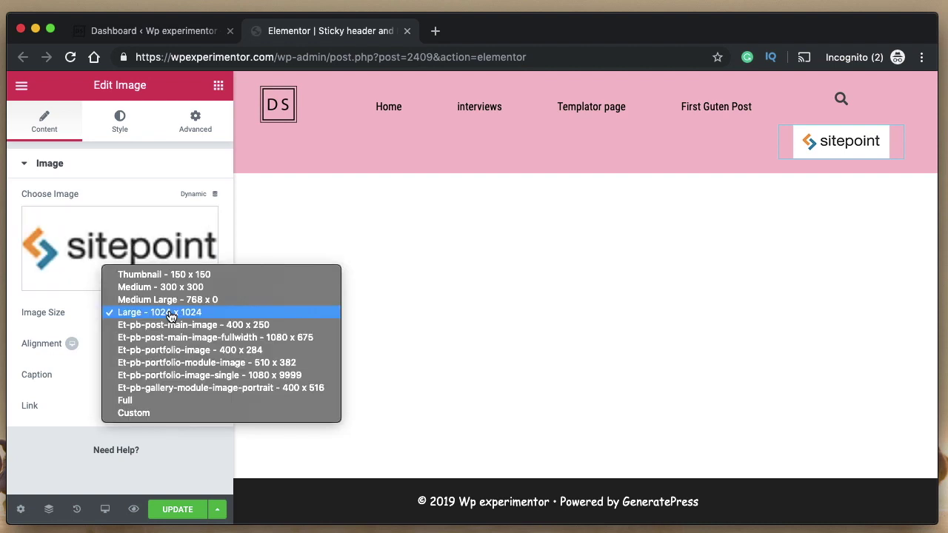
Set the sitepoint image size to Custom and its link to Custom URL.
{"action": "left_click", "coordinate": [149, 413]}
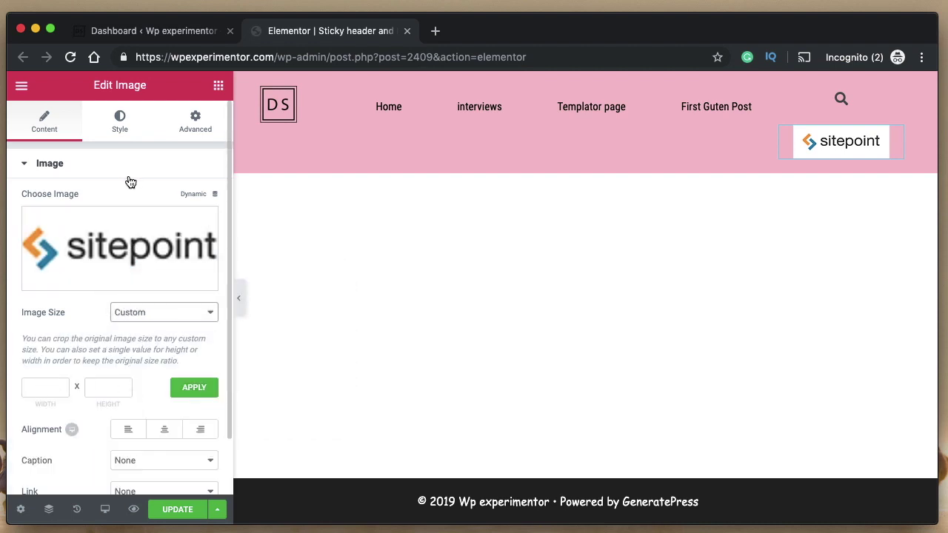
{"action": "scroll", "coordinate": [63, 333], "scroll_direction": "down", "scroll_amount": 2}
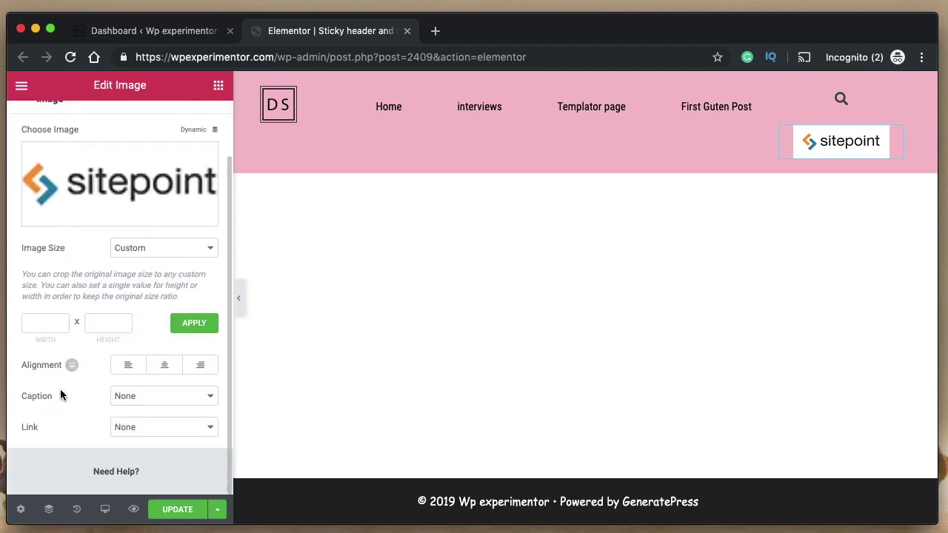
{"action": "left_click", "coordinate": [130, 436]}
{"action": "left_click", "coordinate": [128, 453]}
Point the image link at the Site URL dynamic tag.
{"action": "scroll", "coordinate": [87, 457], "scroll_direction": "down", "scroll_amount": 1}
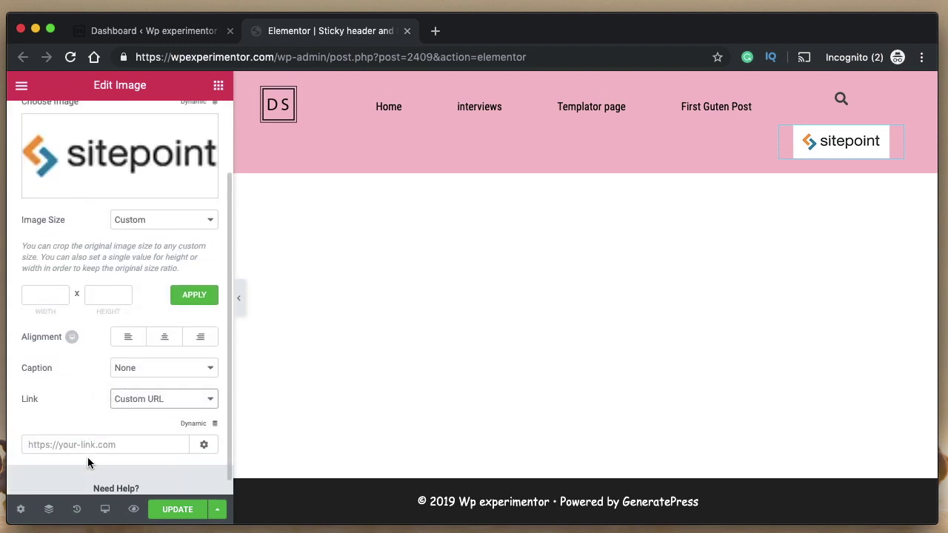
{"action": "left_click", "coordinate": [83, 447]}
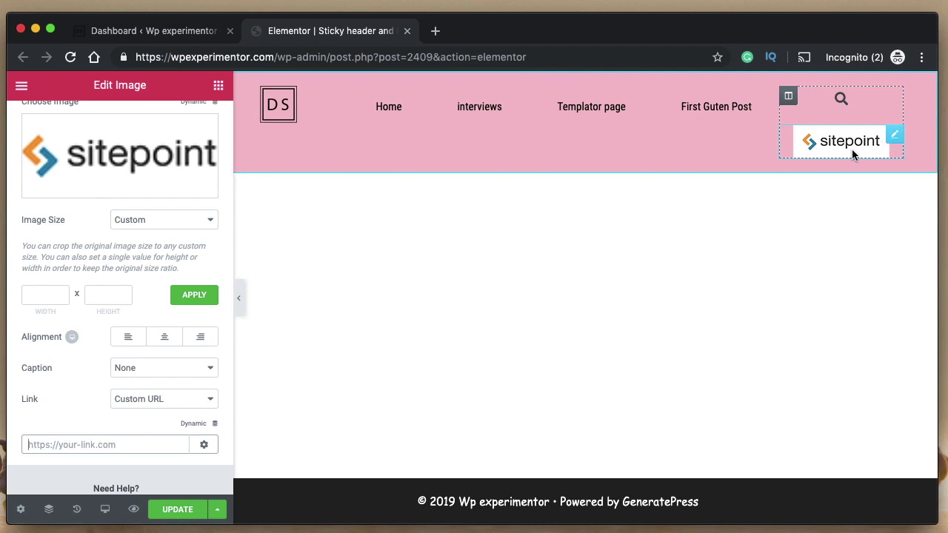
{"action": "scroll", "coordinate": [119, 234], "scroll_direction": "up", "scroll_amount": 3}
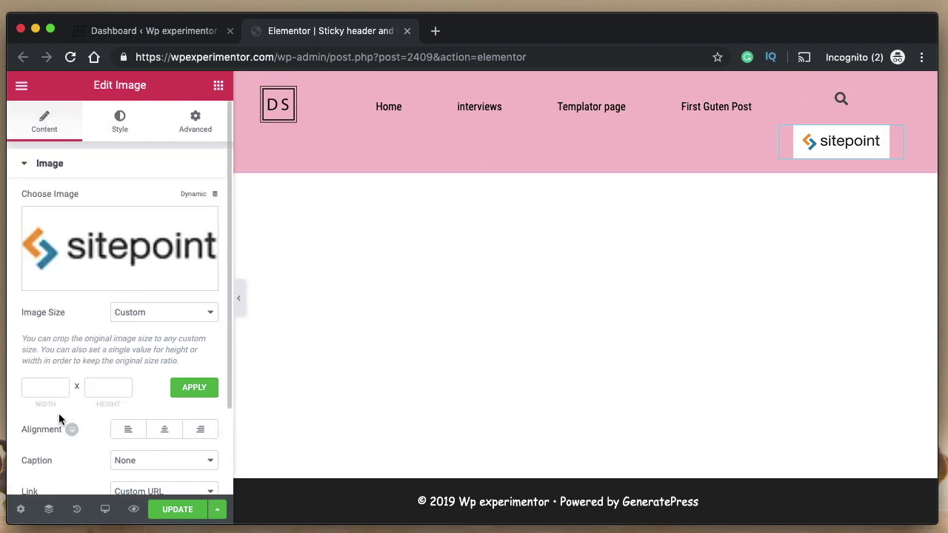
{"action": "scroll", "coordinate": [61, 413], "scroll_direction": "down", "scroll_amount": 3}
{"action": "left_click", "coordinate": [212, 407]}
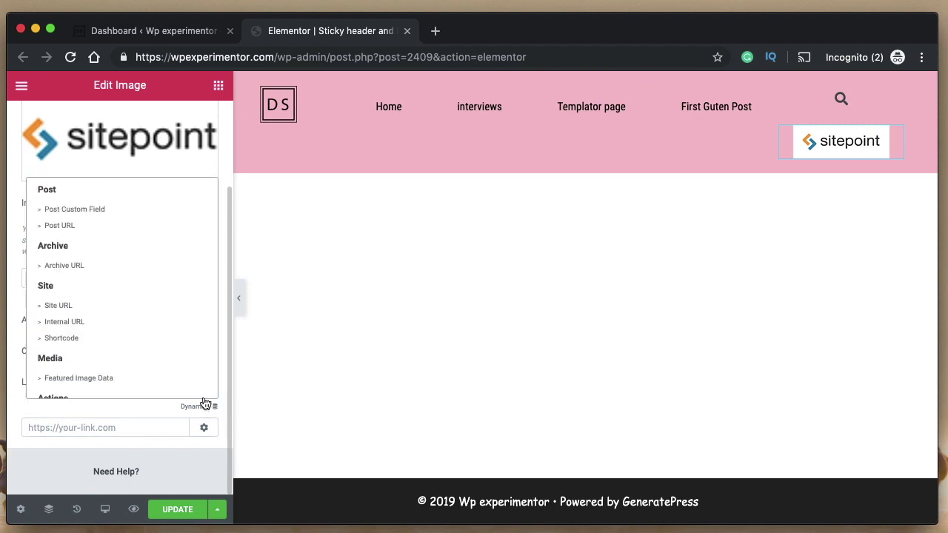
{"action": "left_click", "coordinate": [129, 306]}
{"action": "left_click", "coordinate": [854, 130]}
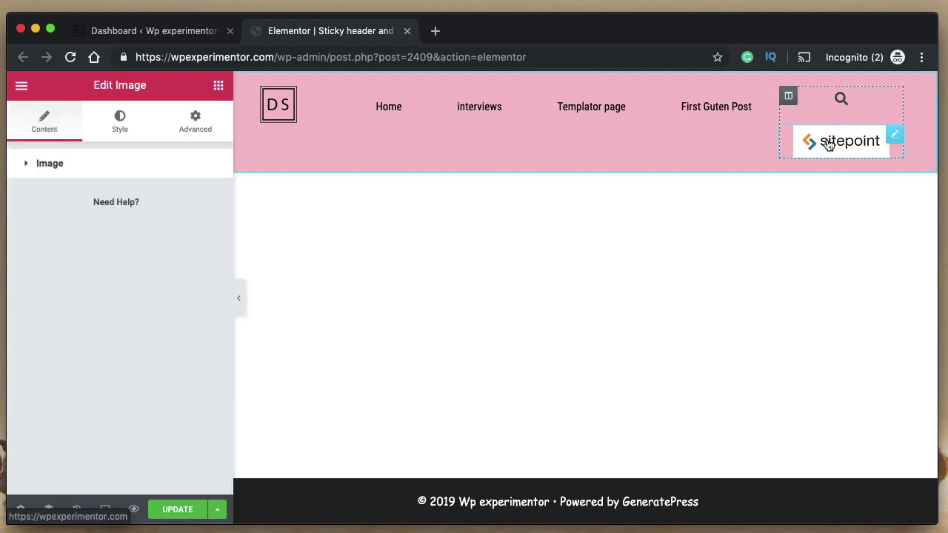
Give the sitepoint image the CSS class 'newlogo' and expand its Custom Positioning options.
{"action": "left_click", "coordinate": [195, 121]}
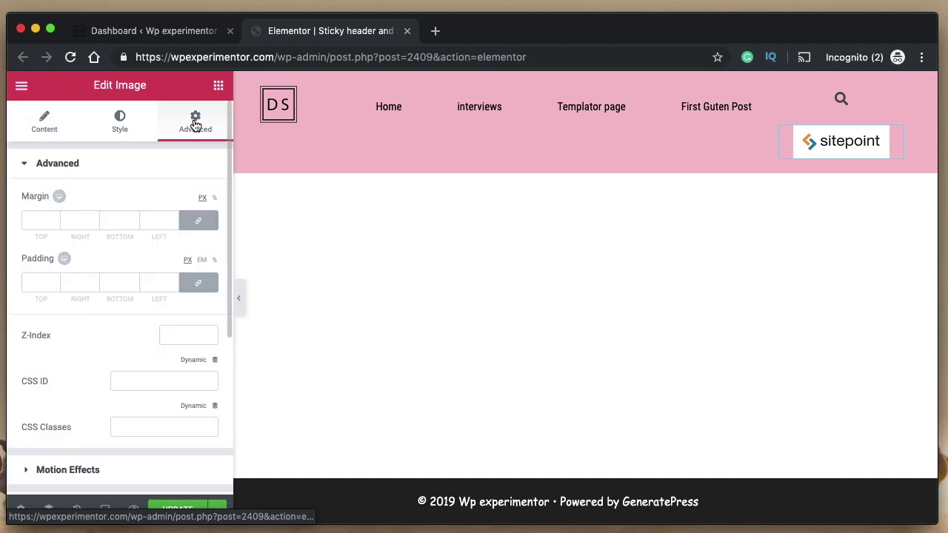
{"action": "left_click", "coordinate": [135, 423]}
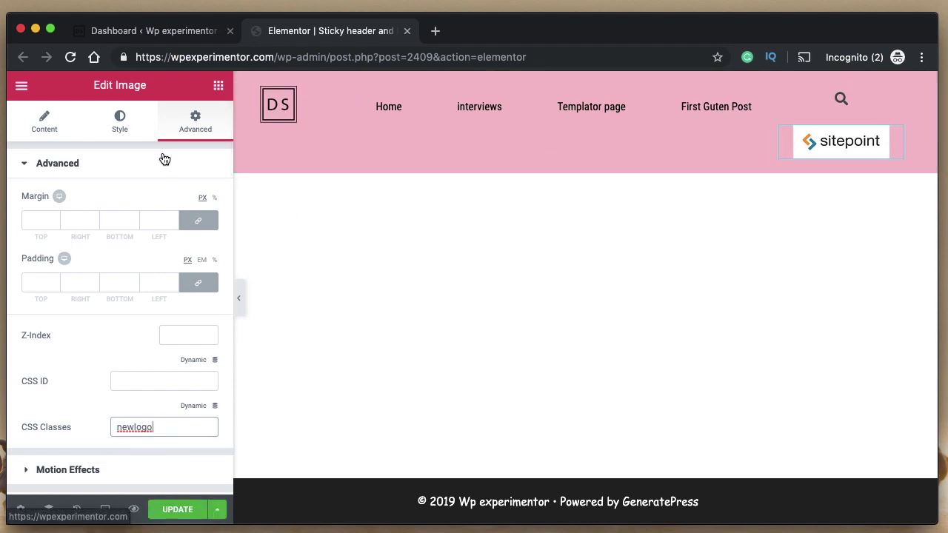
{"action": "scroll", "coordinate": [131, 241], "scroll_direction": "down", "scroll_amount": 5}
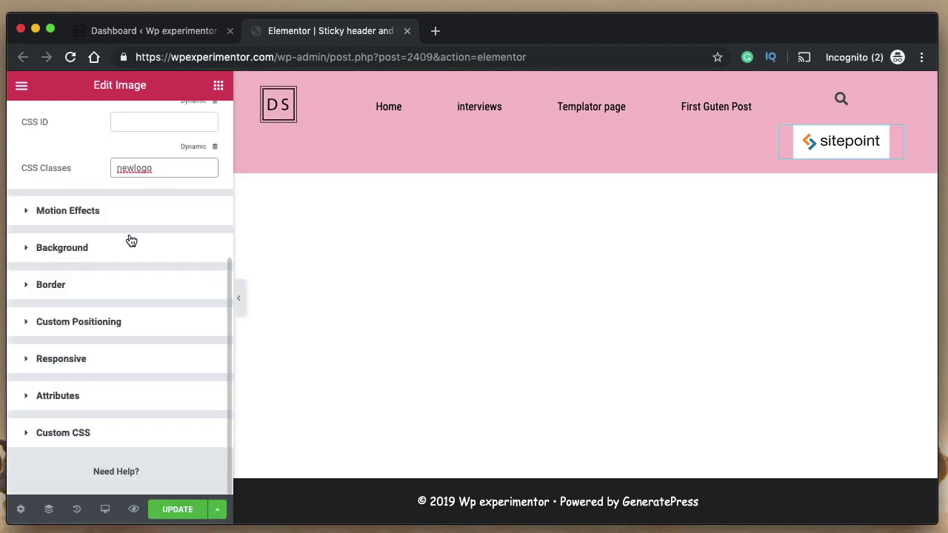
{"action": "left_click", "coordinate": [91, 329]}
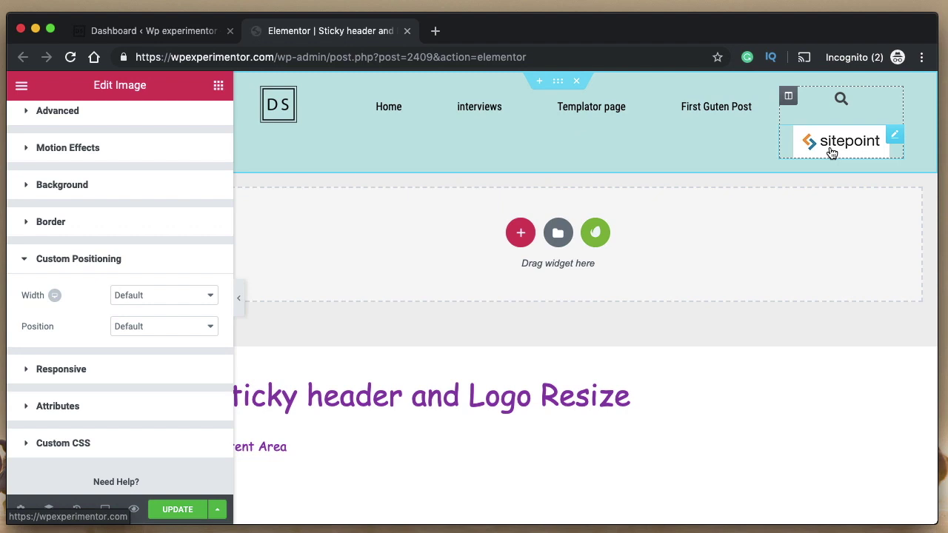
Set the sitepoint logo to Absolute position and drag it over the DS logo.
{"action": "left_click", "coordinate": [157, 332]}
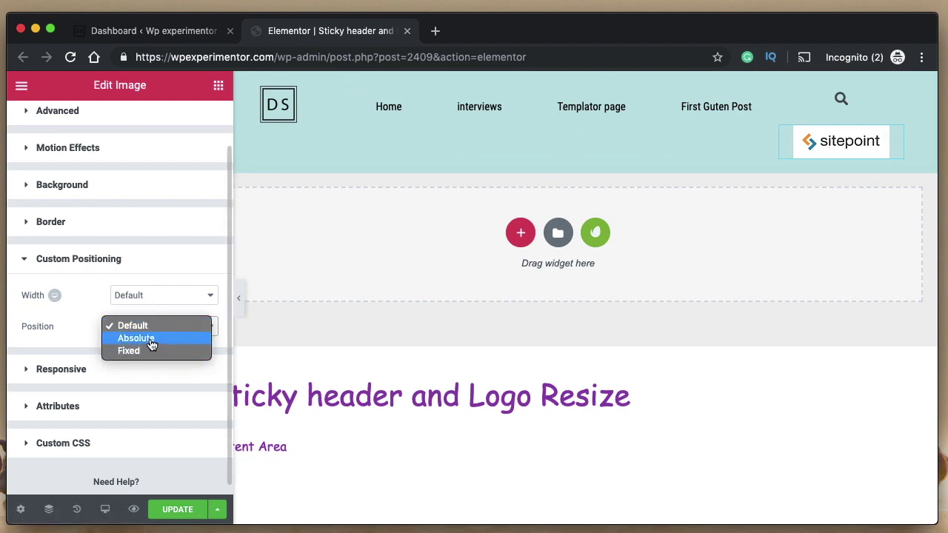
{"action": "left_click", "coordinate": [150, 340]}
{"action": "left_click_drag", "start_coordinate": [851, 113], "coordinate": [297, 110]}
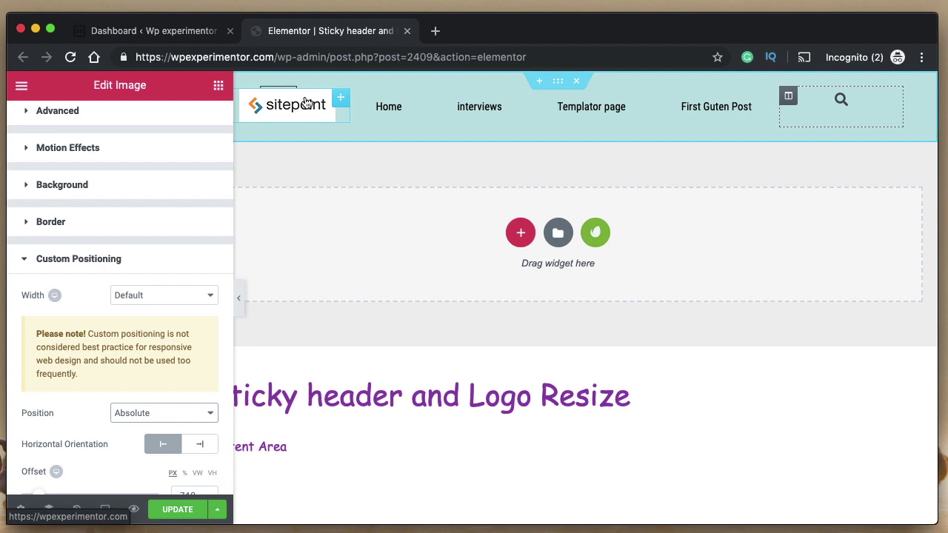
{"action": "left_click", "coordinate": [140, 259]}
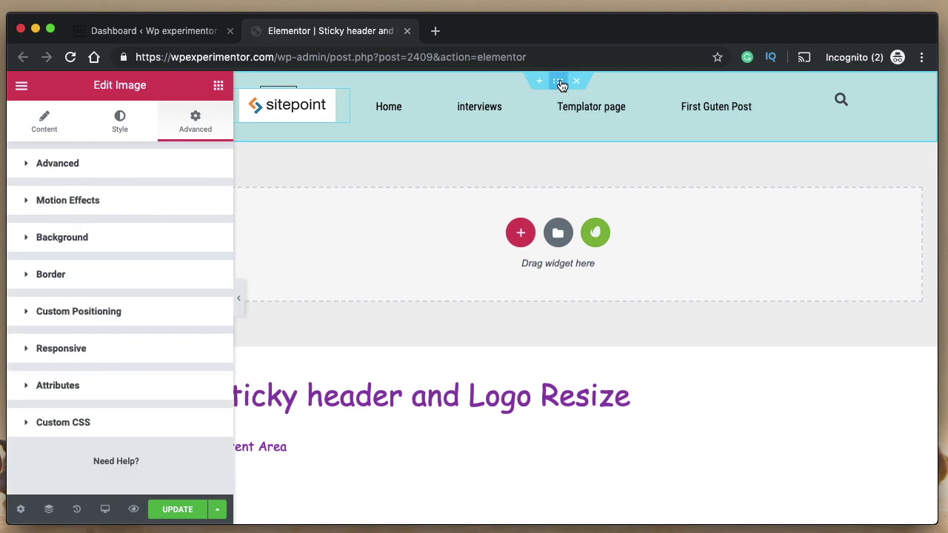